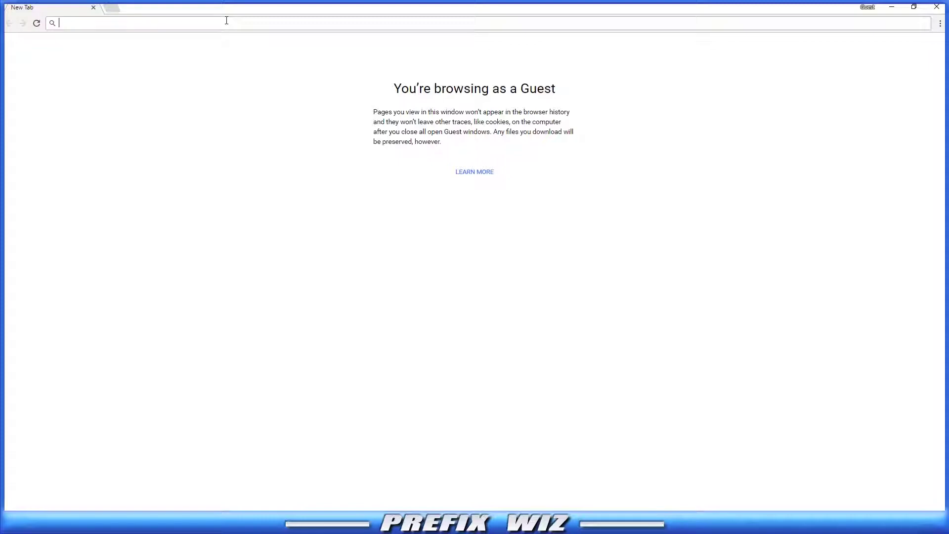
Step: Go to unity3d.com in Chrome, fixing the mistyped address
type("unity32")
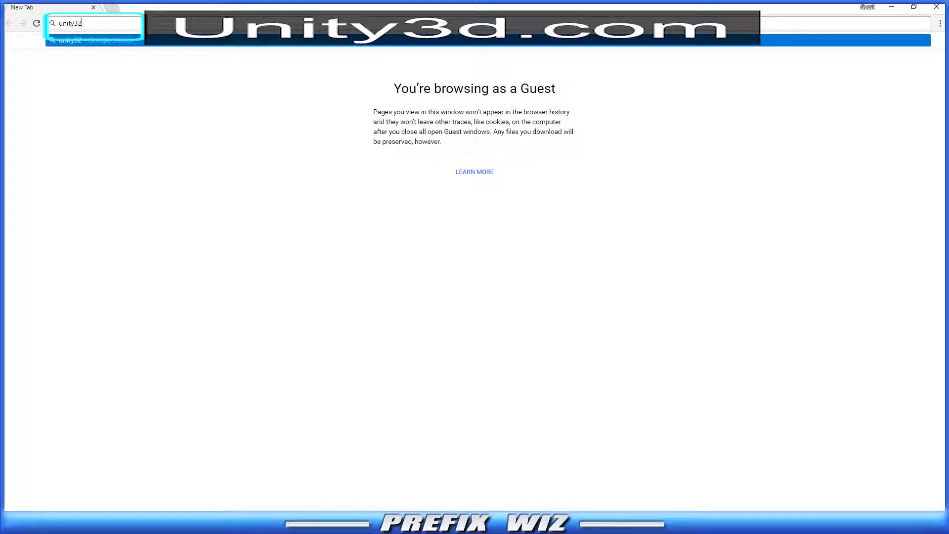
key("BackSpace")
type("d.com")
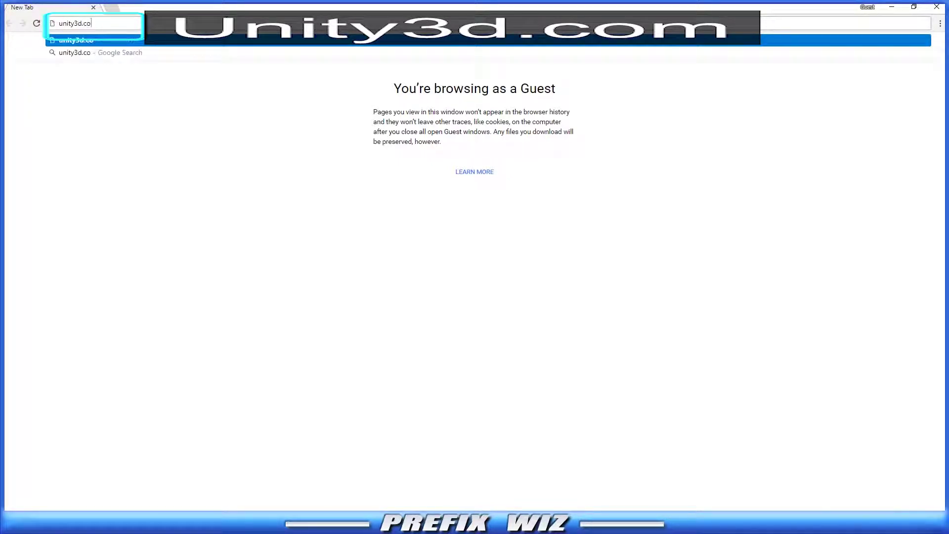
key("Return")
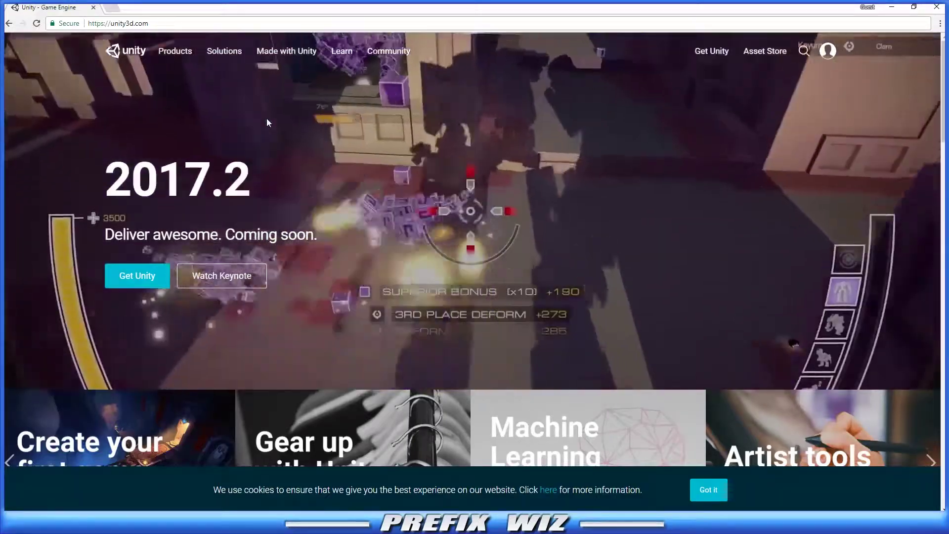
Step: Move keyboard focus through the home page navigation links
key("Tab")
key("Tab")
key("Tab")
key("Tab")
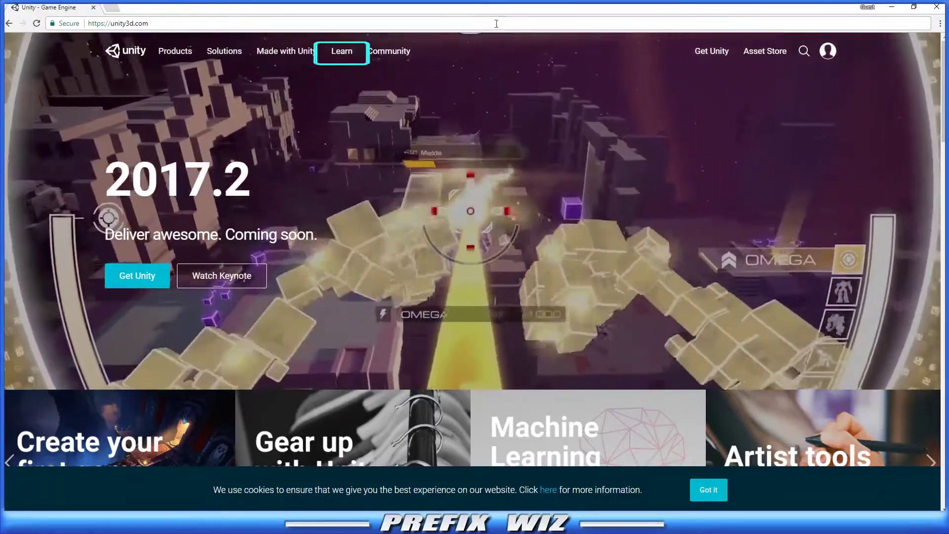
key("Tab")
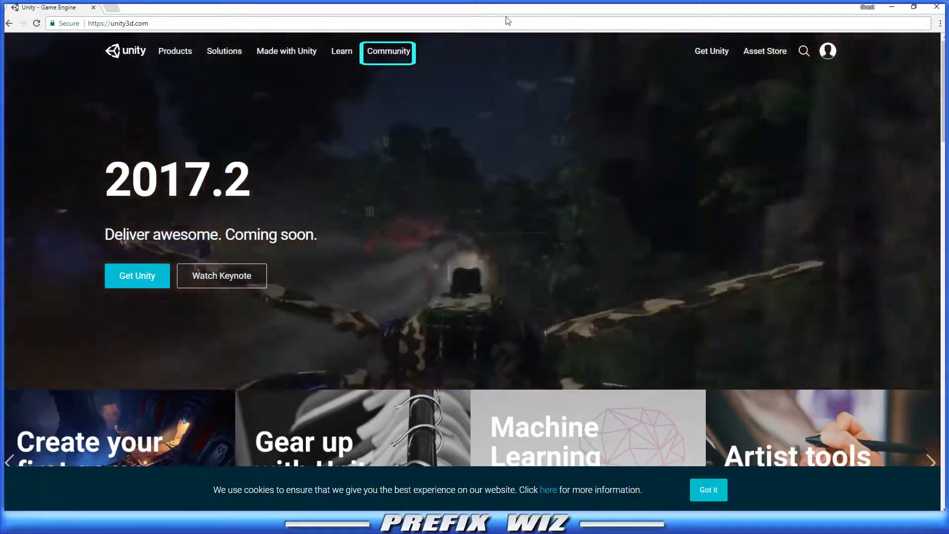
key("Tab")
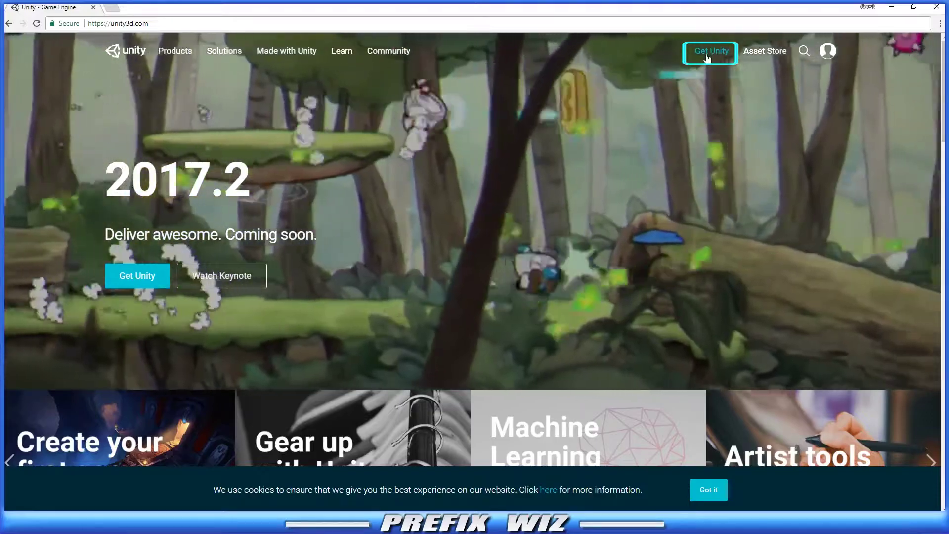
key("Tab")
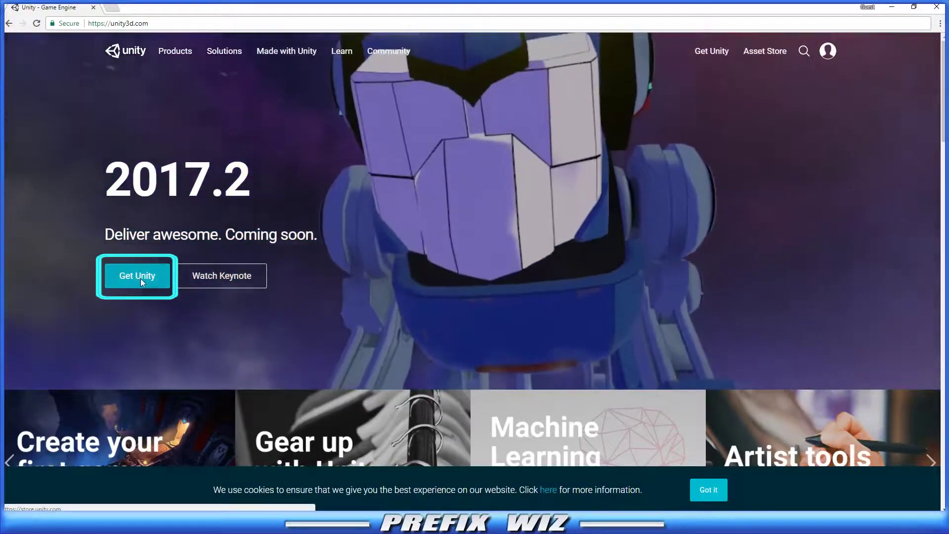
Step: Use Get Unity to reach the store page comparing Personal, Plus and Pro plans
left_click(141, 277)
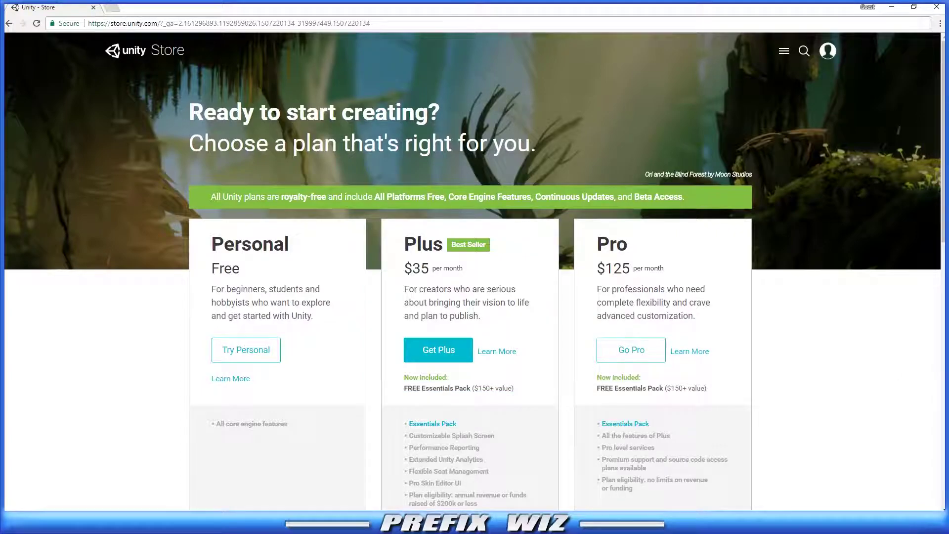
scroll(902, 339, "down", 1)
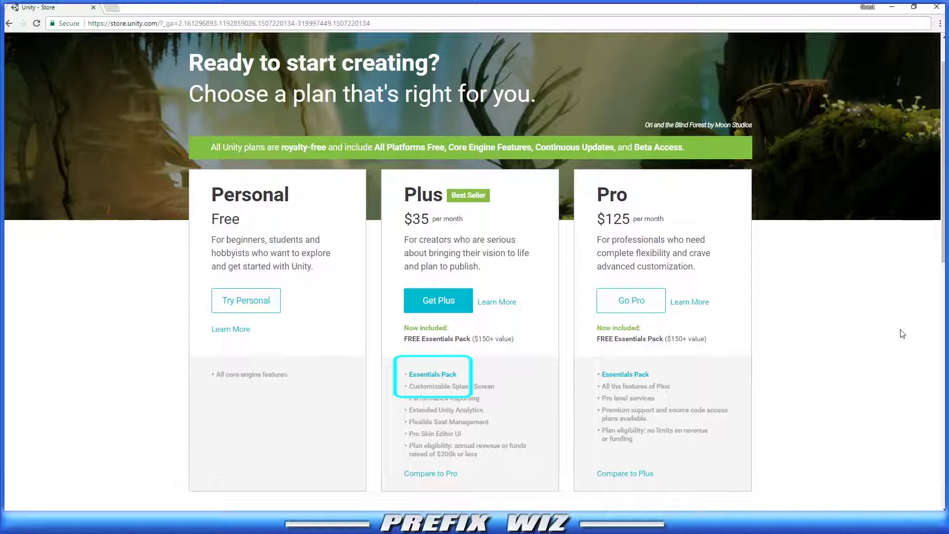
Step: Follow the Plus card's Essentials Pack link and browse the Mobile, 2D, Art & Design and VR packs
left_click(444, 375)
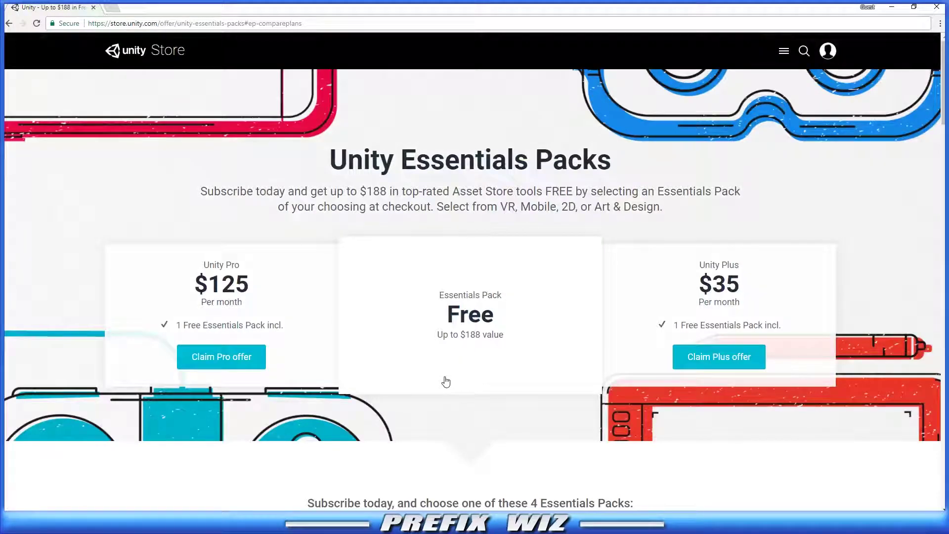
scroll(478, 329, "down", 2)
scroll(478, 330, "down", 3)
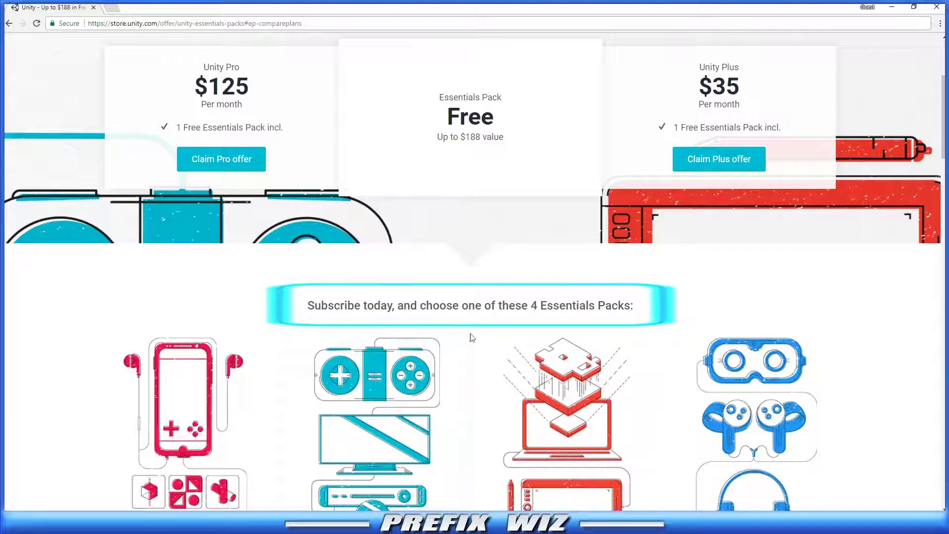
scroll(516, 337, "down", 2)
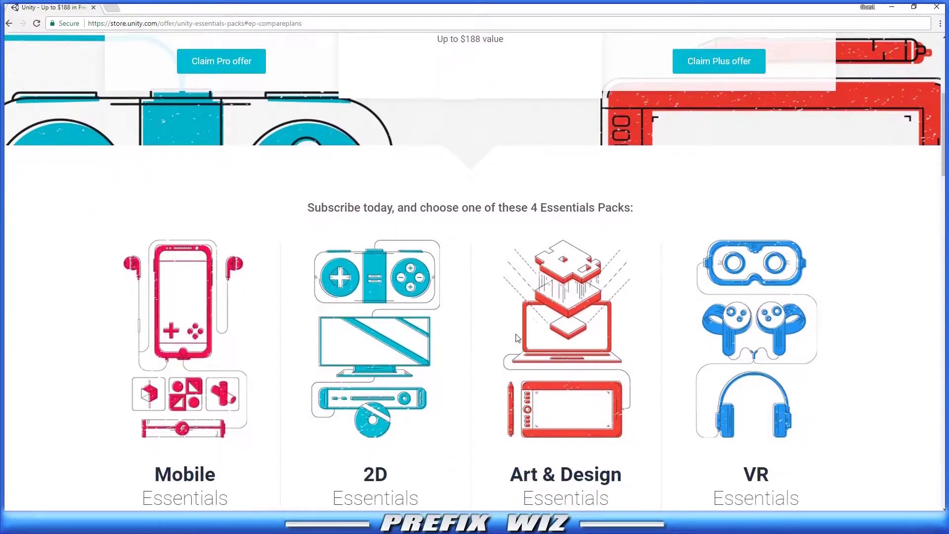
scroll(516, 337, "down", 6)
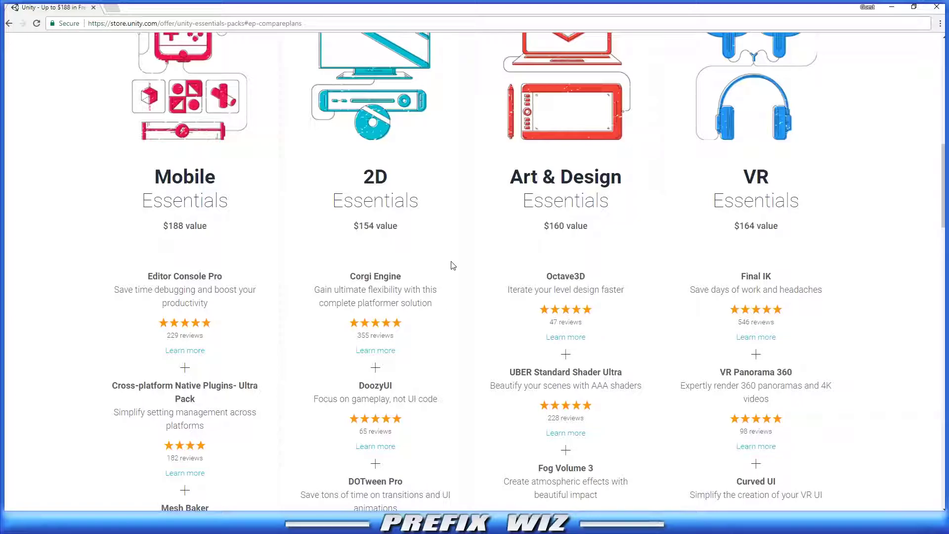
scroll(453, 266, "down", 1)
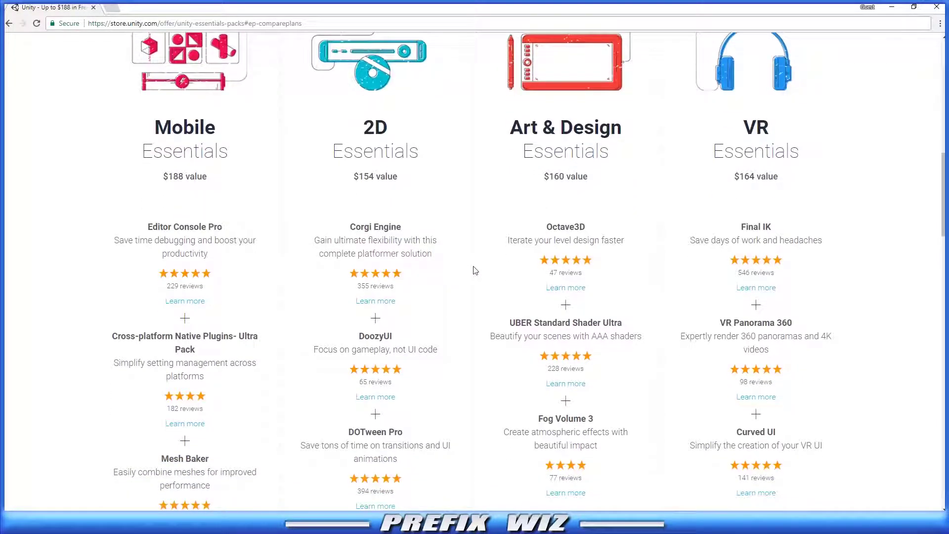
scroll(468, 261, "down", 1)
scroll(469, 260, "up", 1)
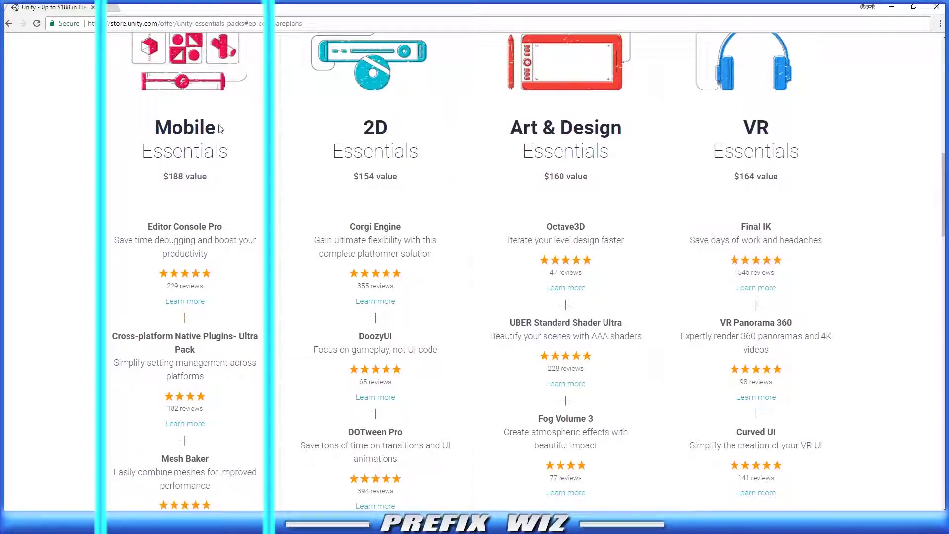
scroll(220, 181, "down", 3)
scroll(221, 183, "down", 5)
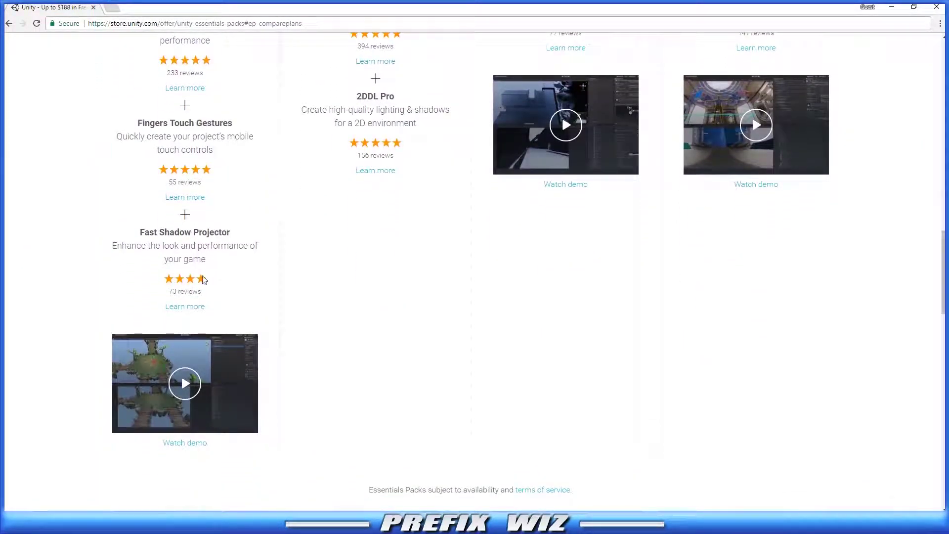
scroll(244, 186, "up", 7)
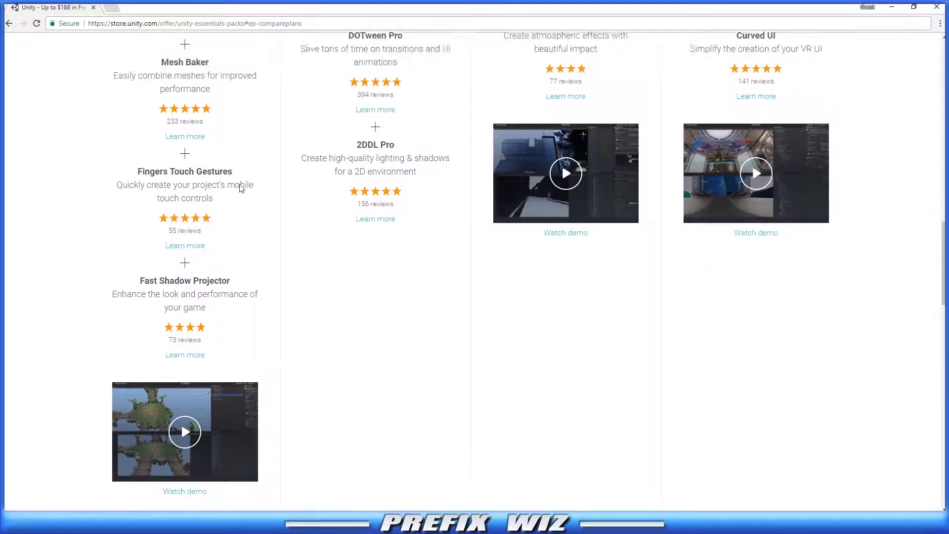
scroll(237, 248, "up", 8)
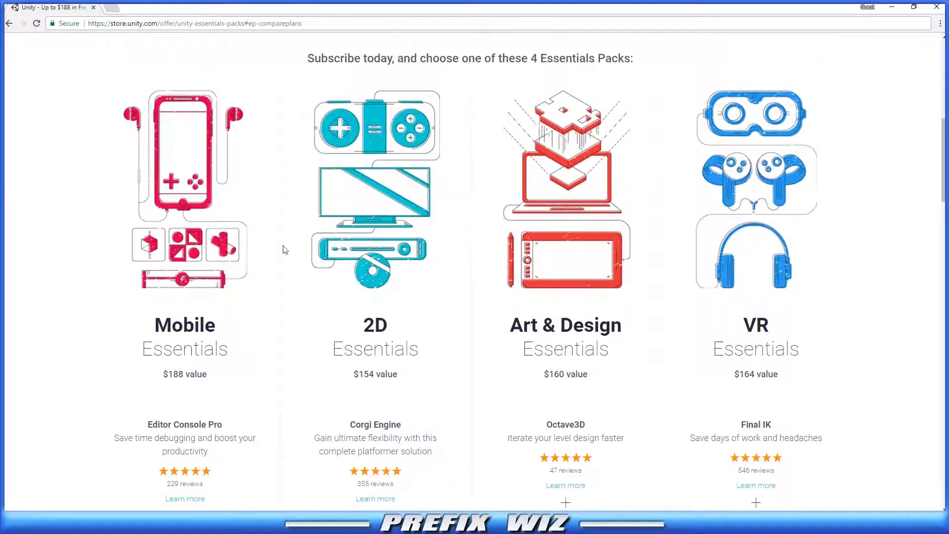
scroll(616, 266, "up", 3)
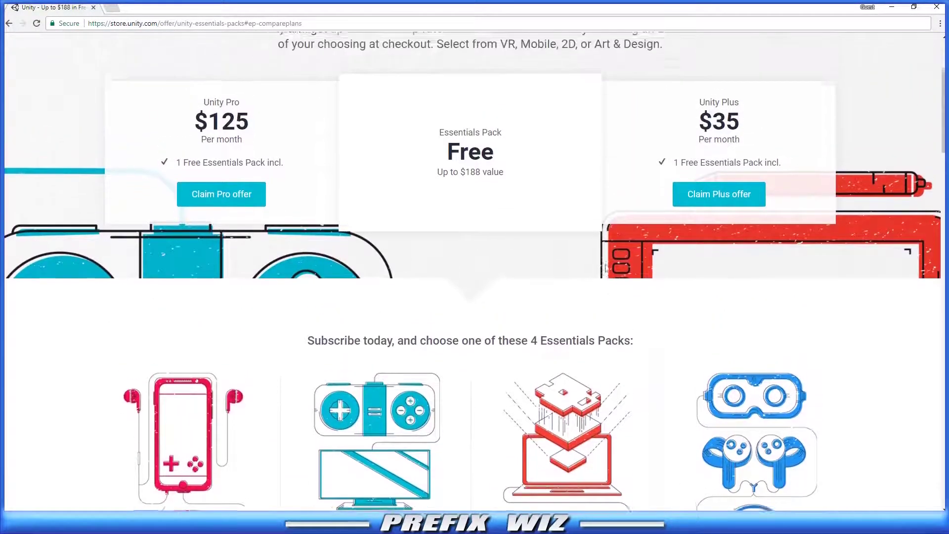
key("alt+Left")
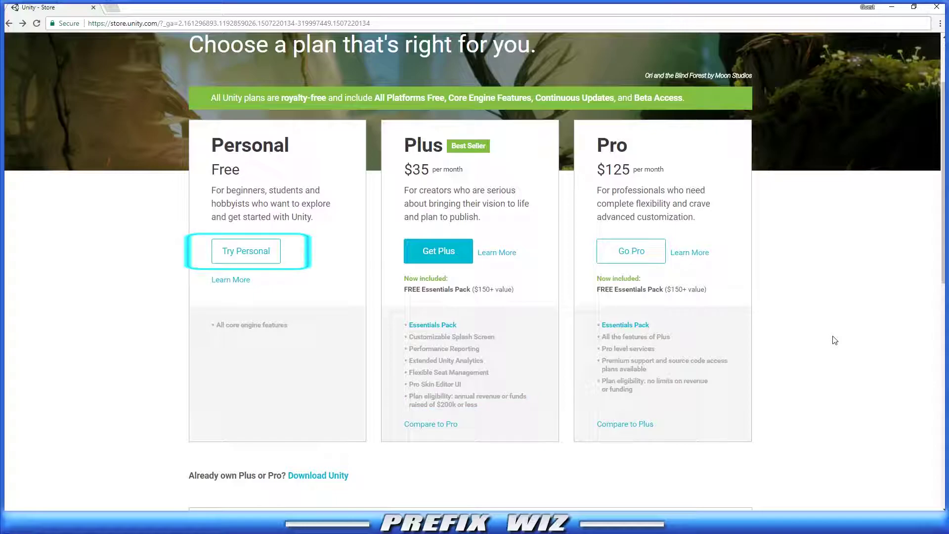
Step: Choose the free Personal plan to reach the Download Unity Personal page
left_click(258, 261)
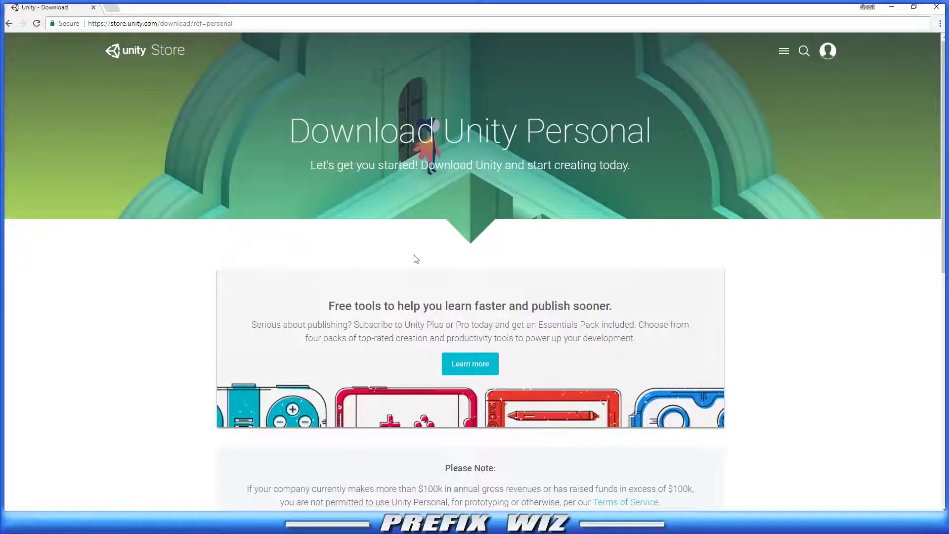
scroll(413, 259, "down", 5)
scroll(373, 288, "down", 4)
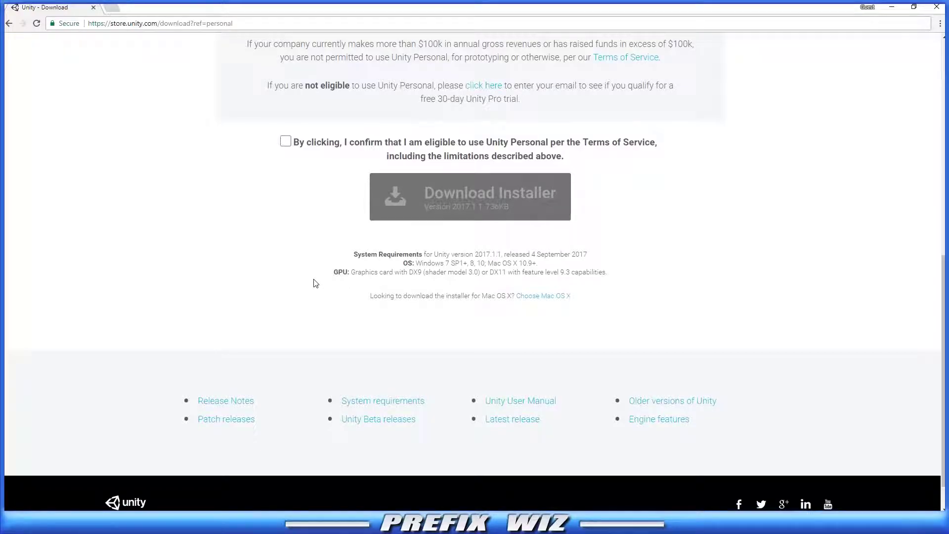
scroll(316, 283, "up", 3)
Step: Tick the box confirming eligibility for Unity Personal, enabling Download Installer
left_click(316, 292)
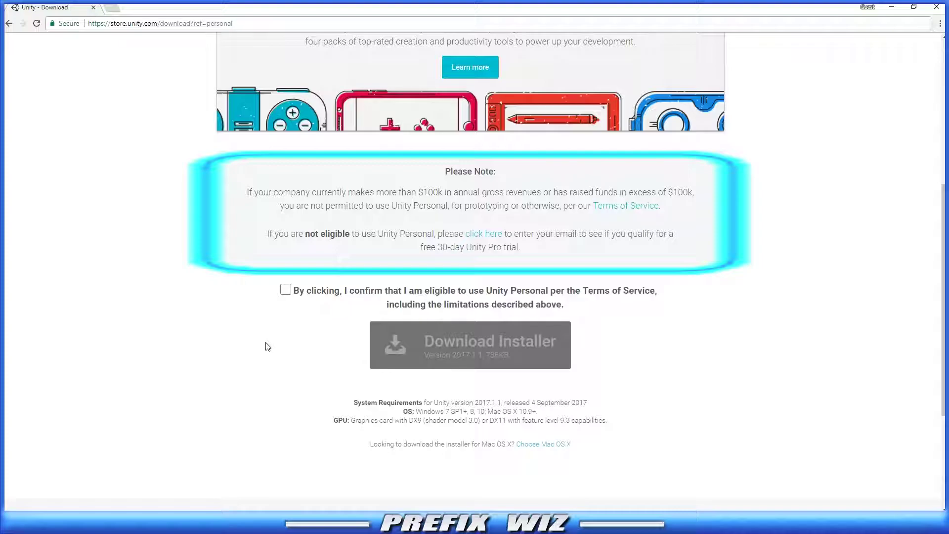
left_click(285, 290)
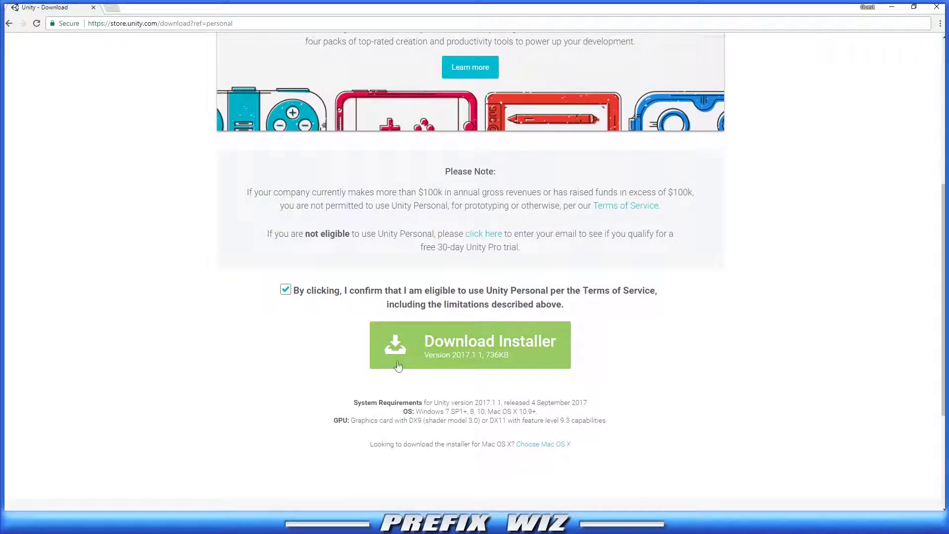
scroll(657, 338, "down", 1)
scroll(657, 338, "down", 1)
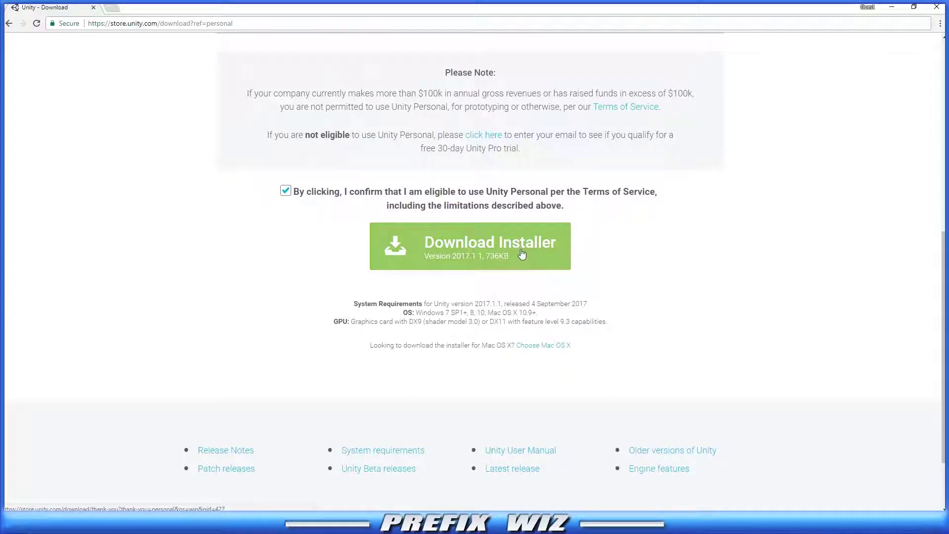
Step: Download the Unity 2017.1.1f1 installer and open it from the download bar
left_click(522, 254)
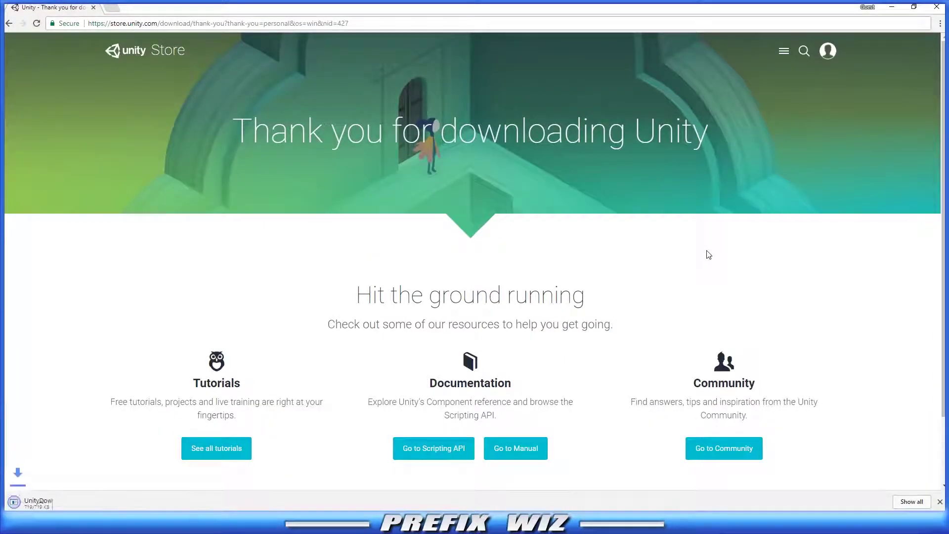
scroll(683, 239, "down", 1)
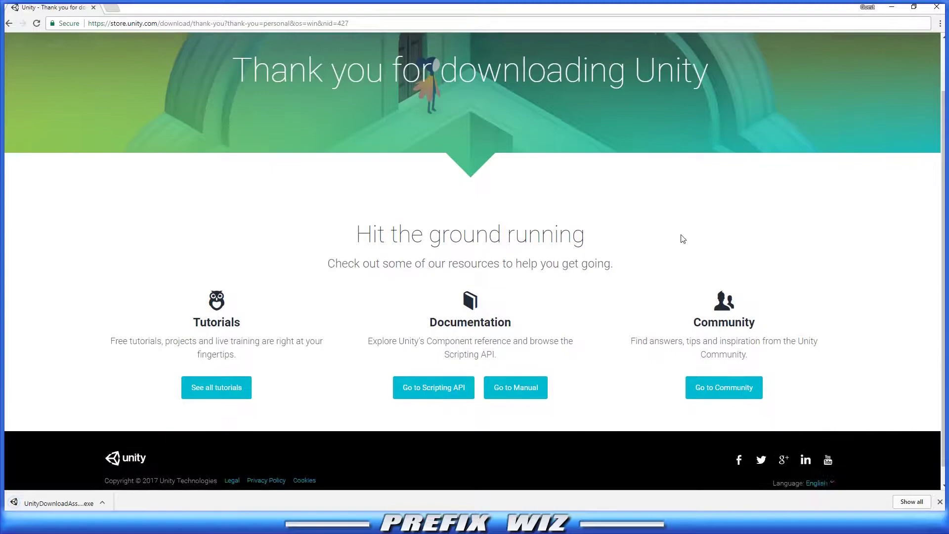
scroll(687, 259, "up", 1)
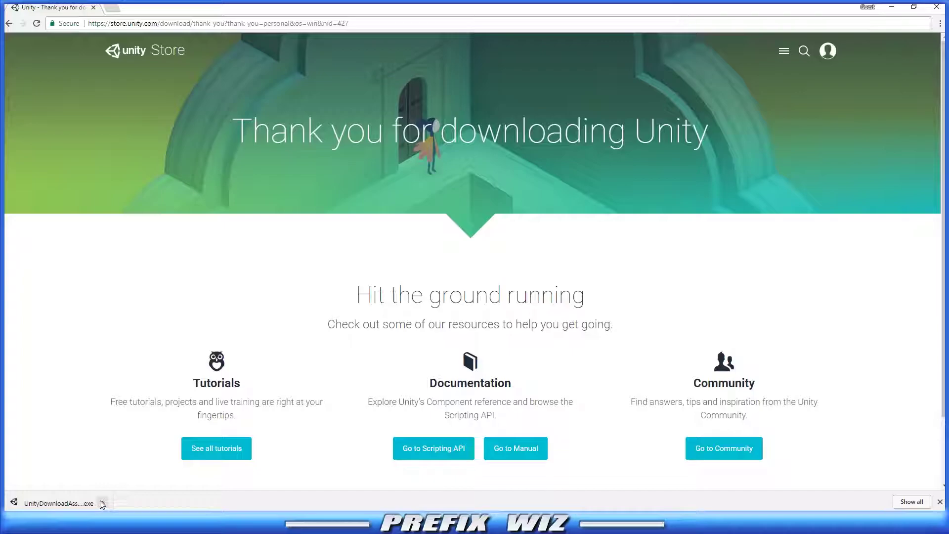
left_click(101, 504)
left_click(119, 440)
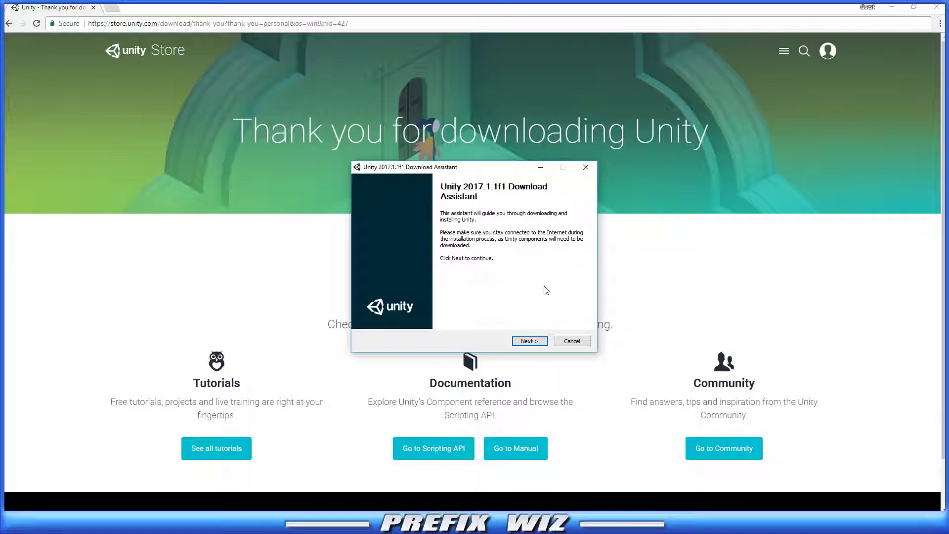
Step: Accept the Unity License Agreement terms and continue to component selection
left_click(537, 343)
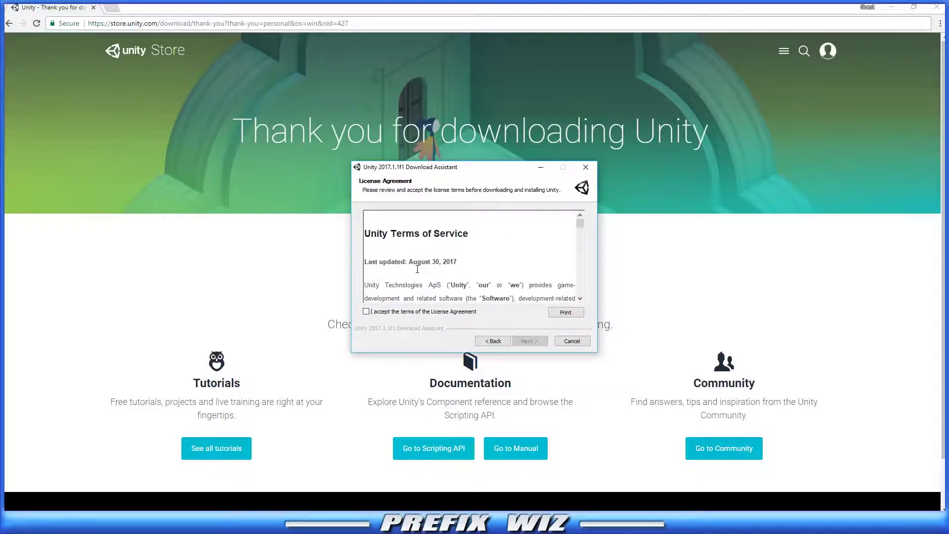
scroll(445, 259, "down", 15)
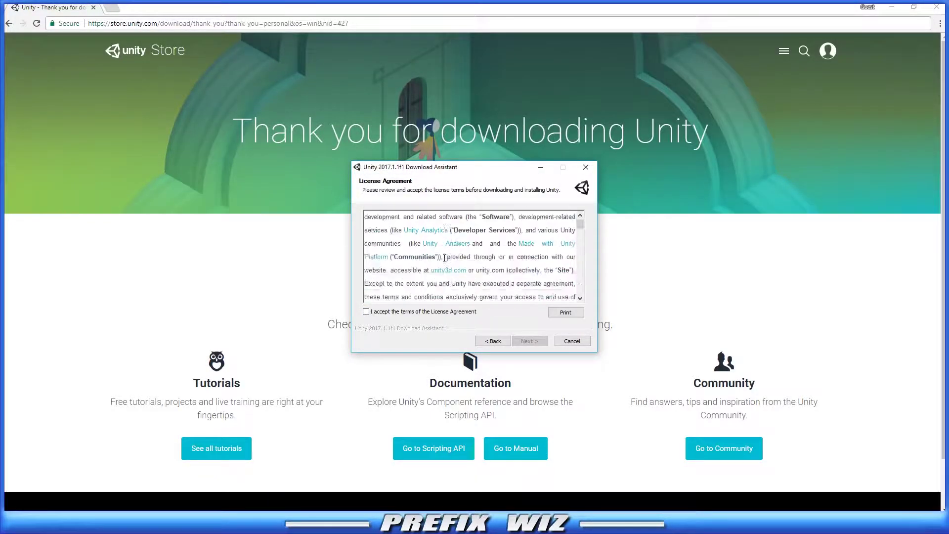
scroll(586, 233, "up", 15)
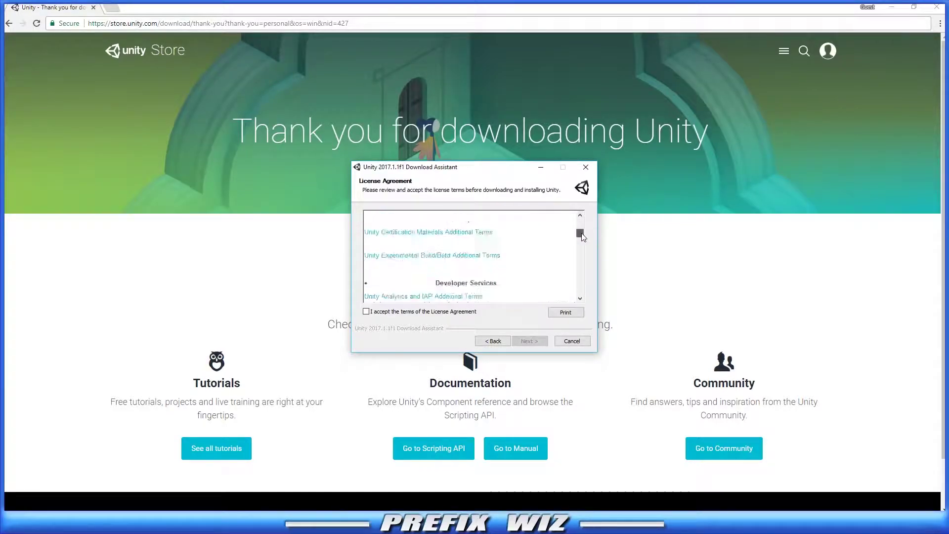
left_click(367, 311)
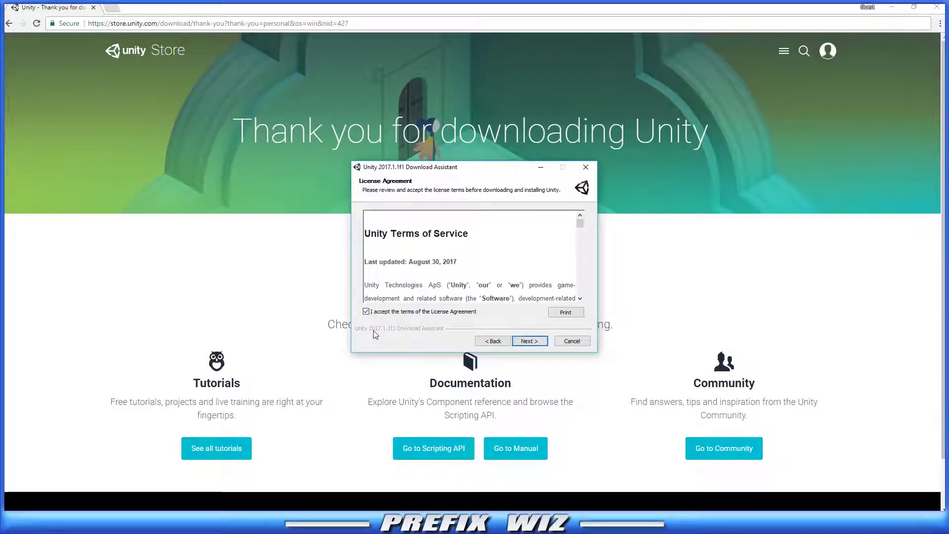
left_click(538, 346)
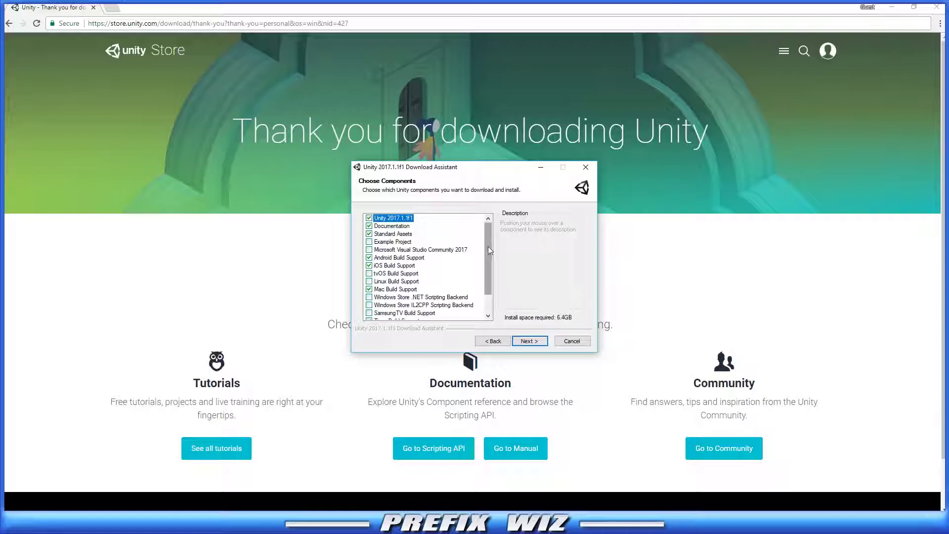
mouse_move(488, 246)
left_mouse_down()
mouse_move(490, 272)
mouse_move(485, 230)
left_mouse_up()
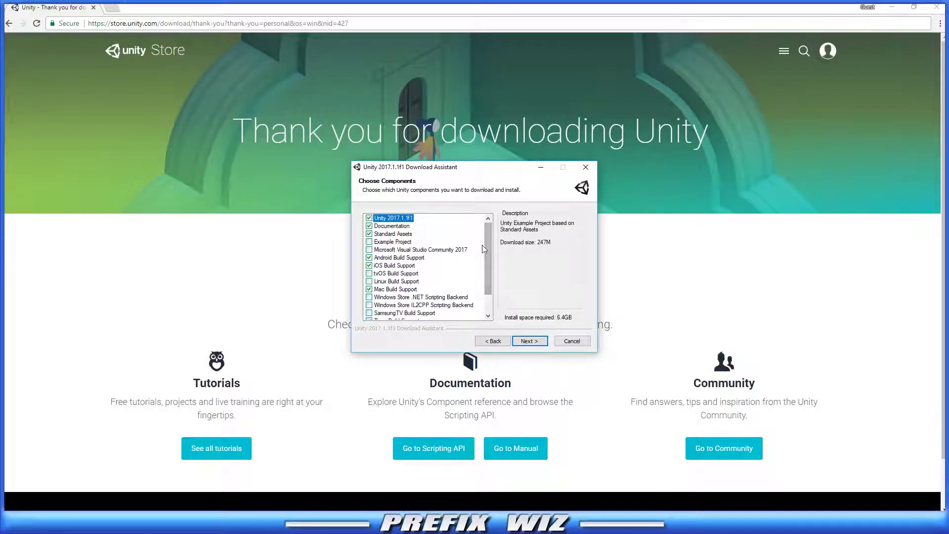
mouse_move(482, 247)
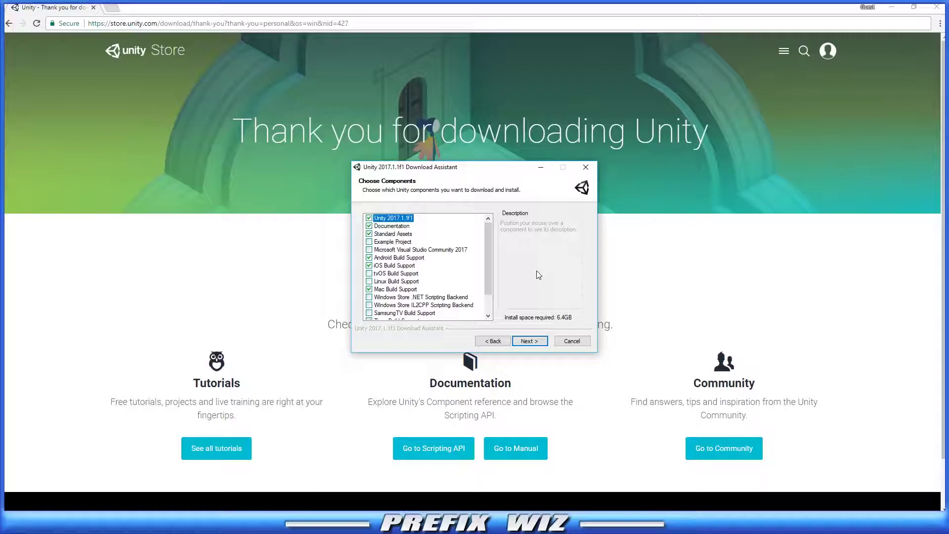
Step: Keep the selected components and the F:\Prefix\Development install folder, then continue
key("Return")
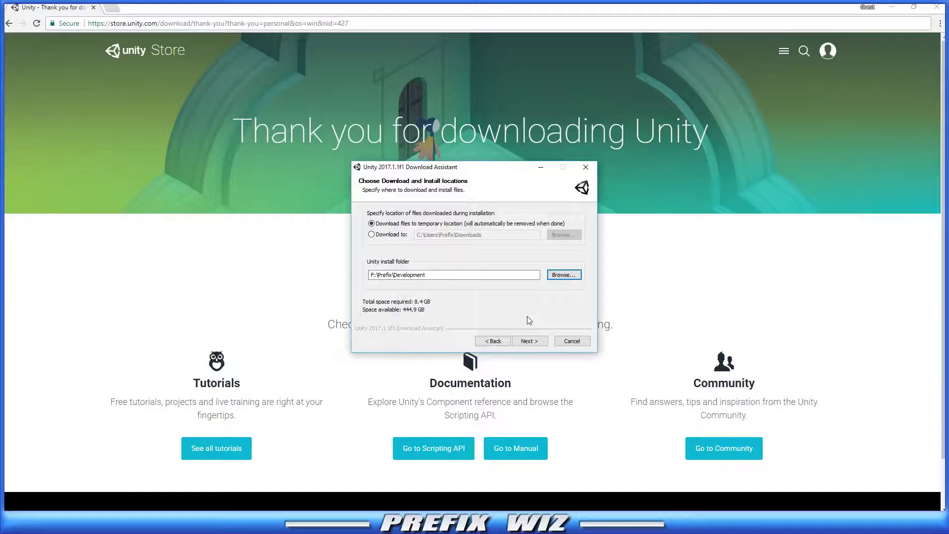
left_click(535, 341)
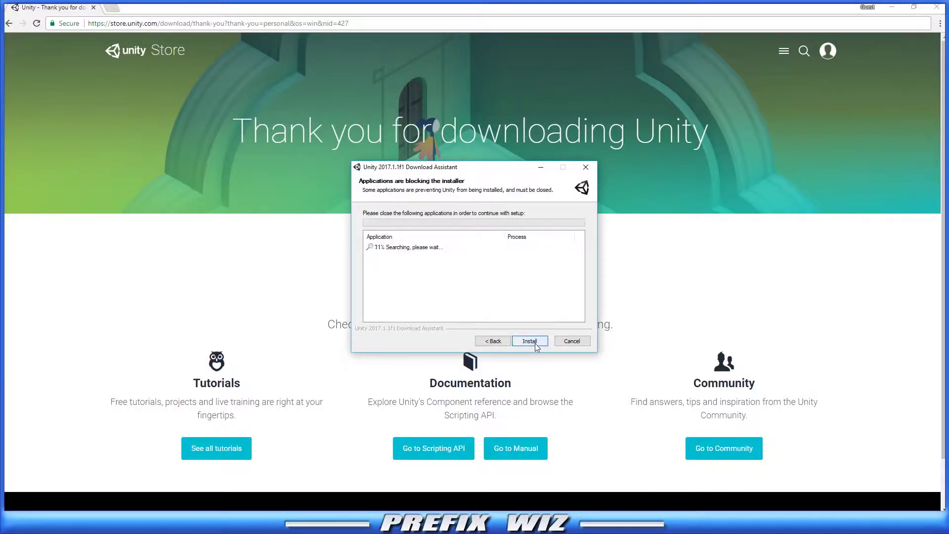
Step: Start downloading and installing Unity 2017.1.1f1
left_click(535, 343)
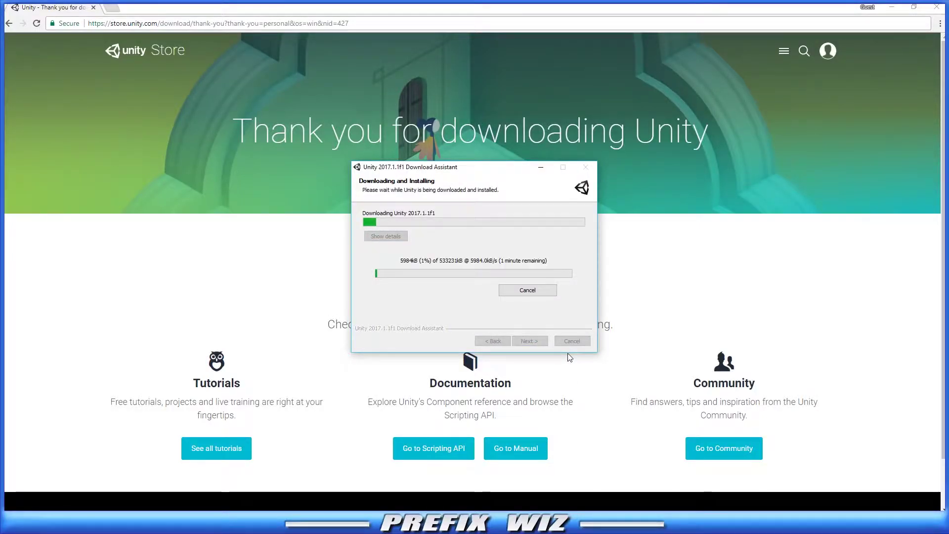